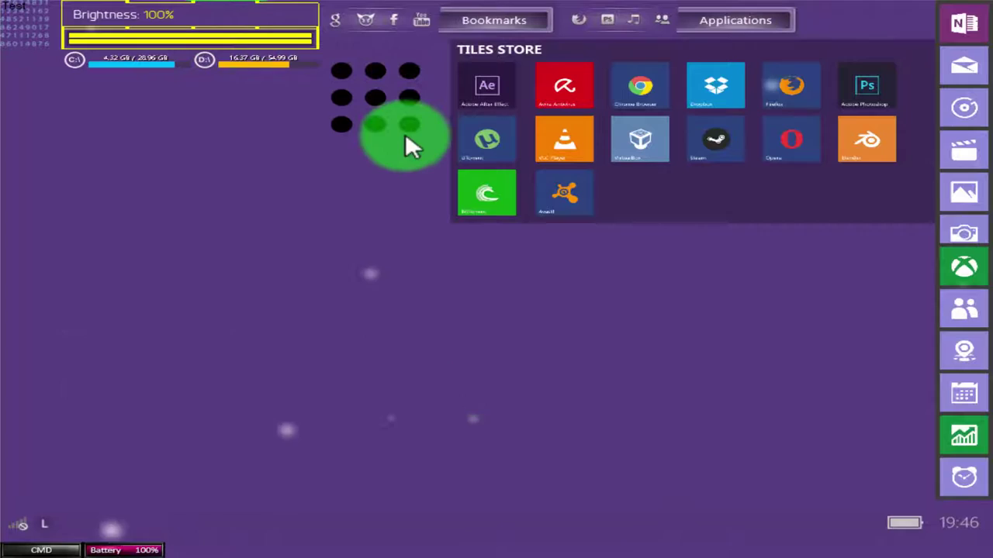
Open Computer and turn on BitLocker for Local Disk (G:)
left_click(378, 101)
double_click(390, 94)
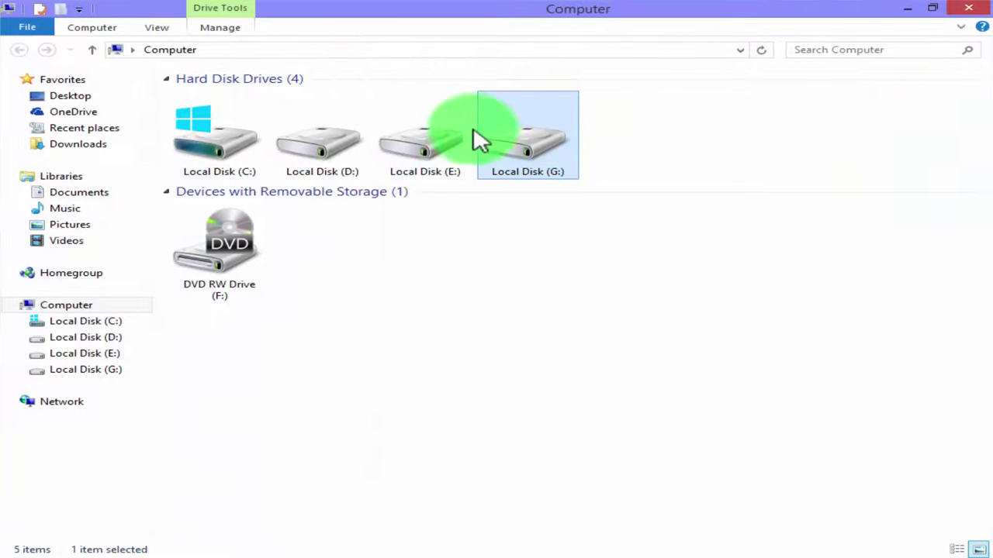
mouse_move(515, 150)
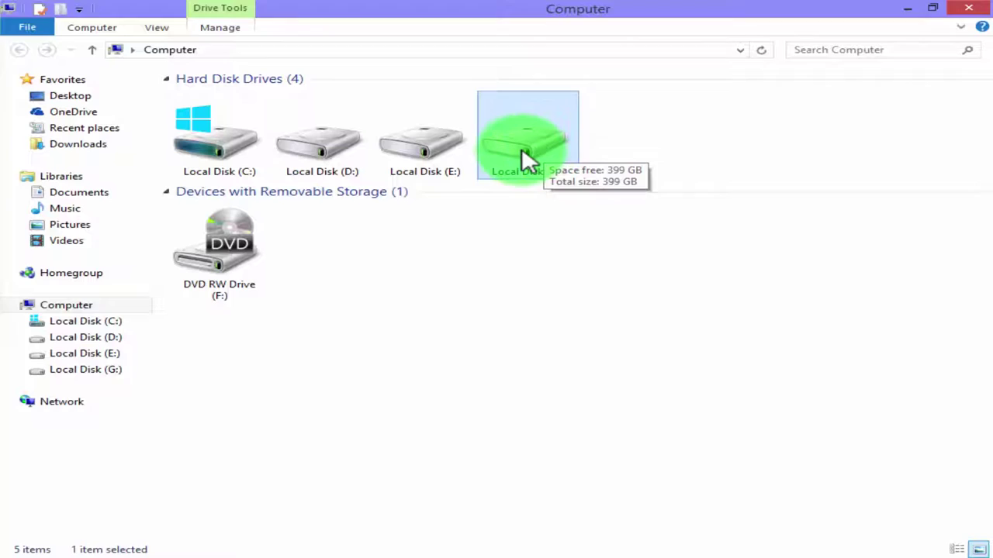
right_click(521, 147)
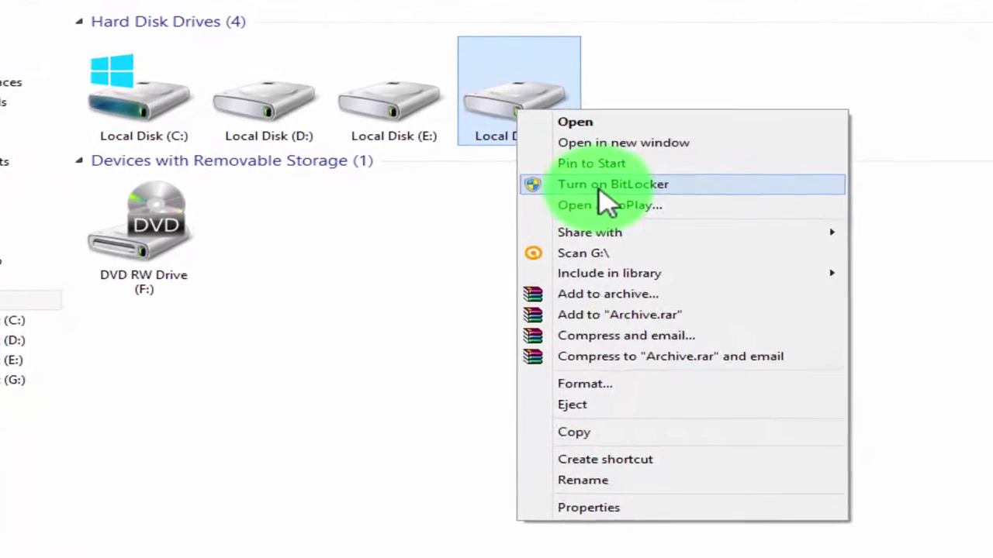
left_click(595, 194)
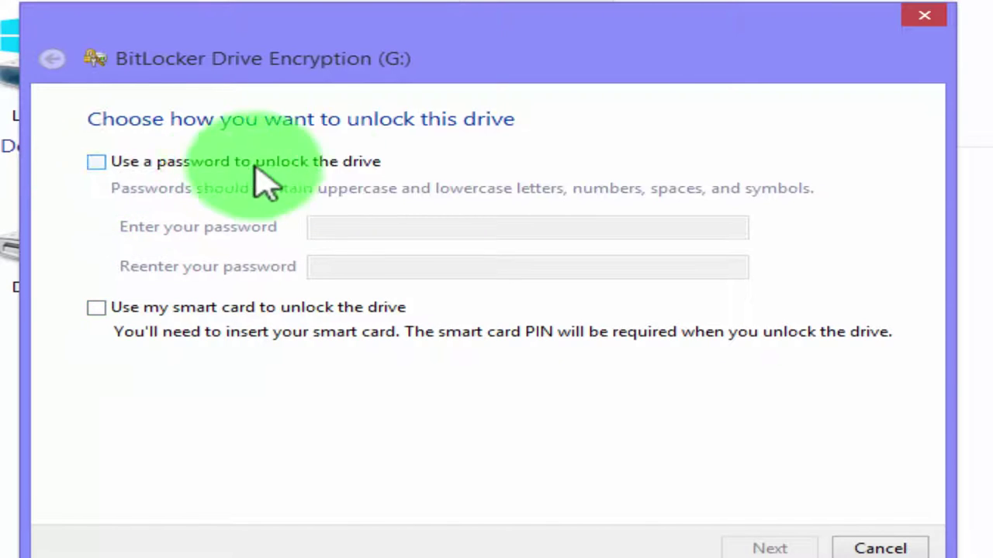
Choose to unlock the drive with a password, enter and re-enter the unlock password, and continue to the recovery key backup
left_click(107, 165)
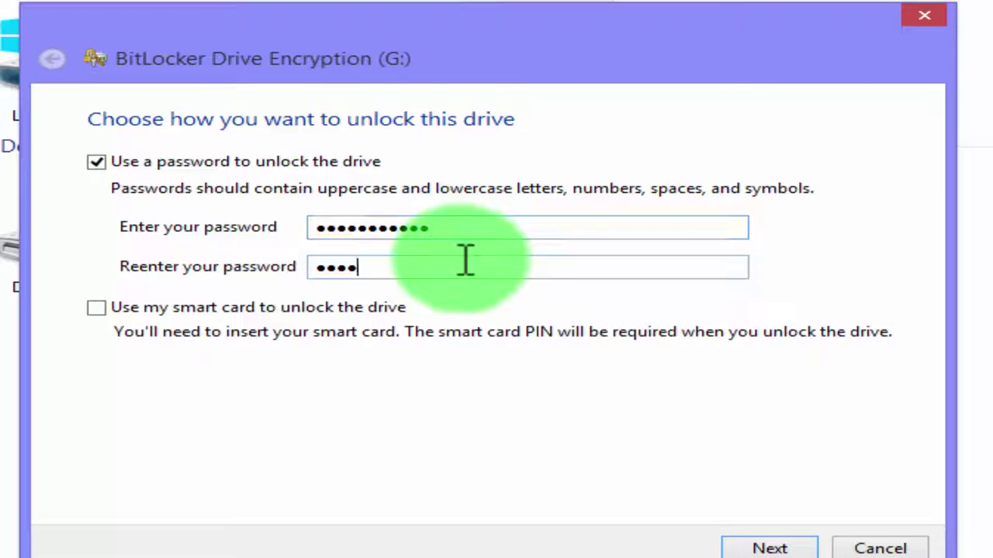
left_click(773, 548)
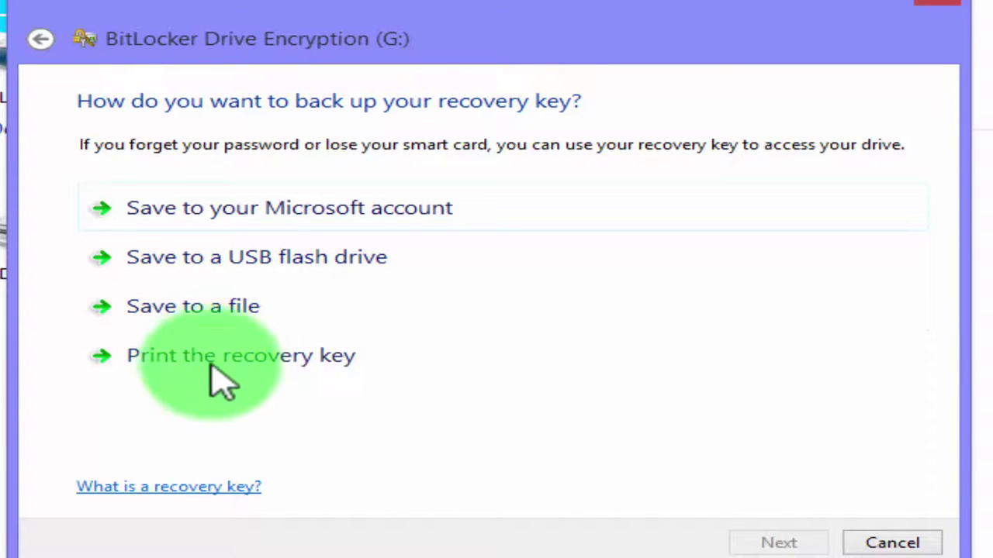
Back up the recovery key as a text file in the Documents library, agreeing to save it on this PC
left_click(216, 310)
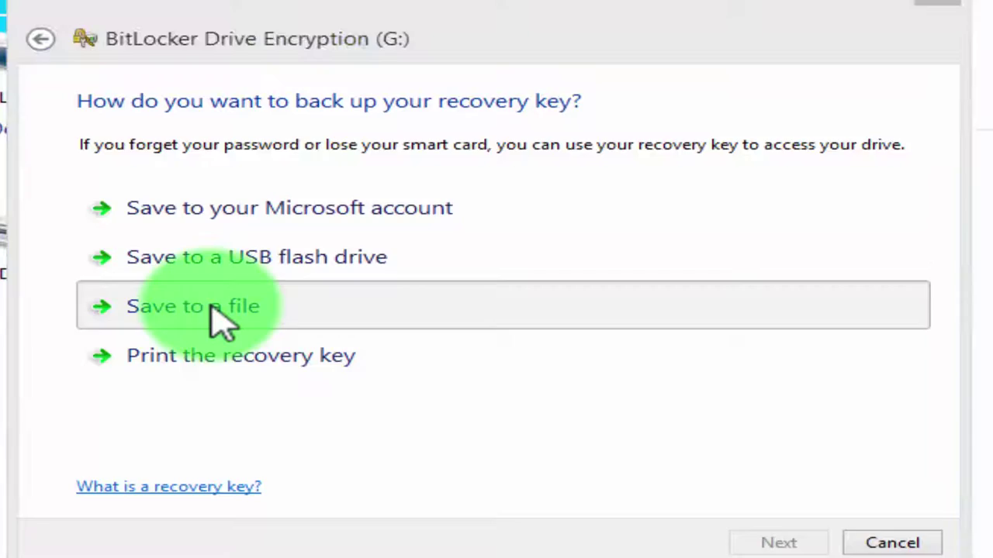
left_click(186, 233)
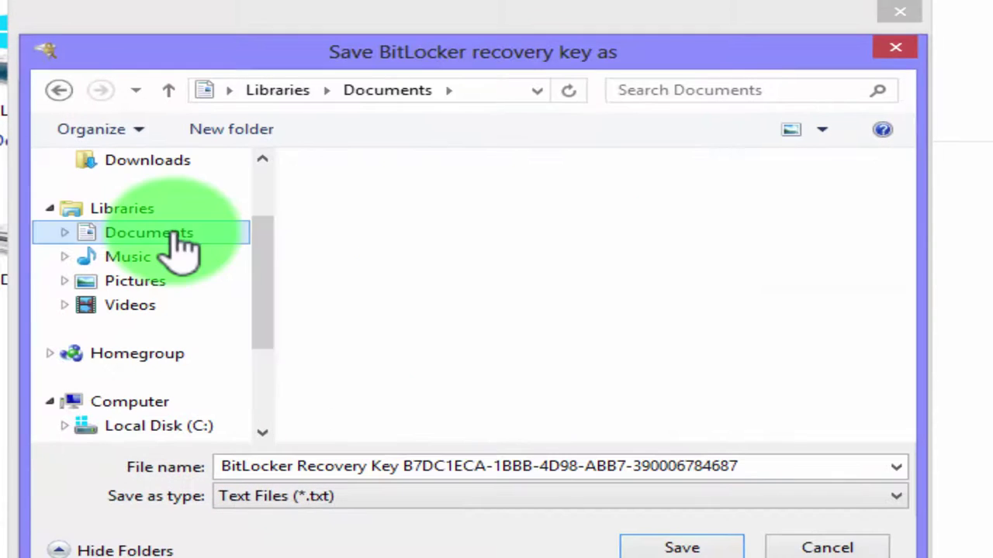
left_click(696, 548)
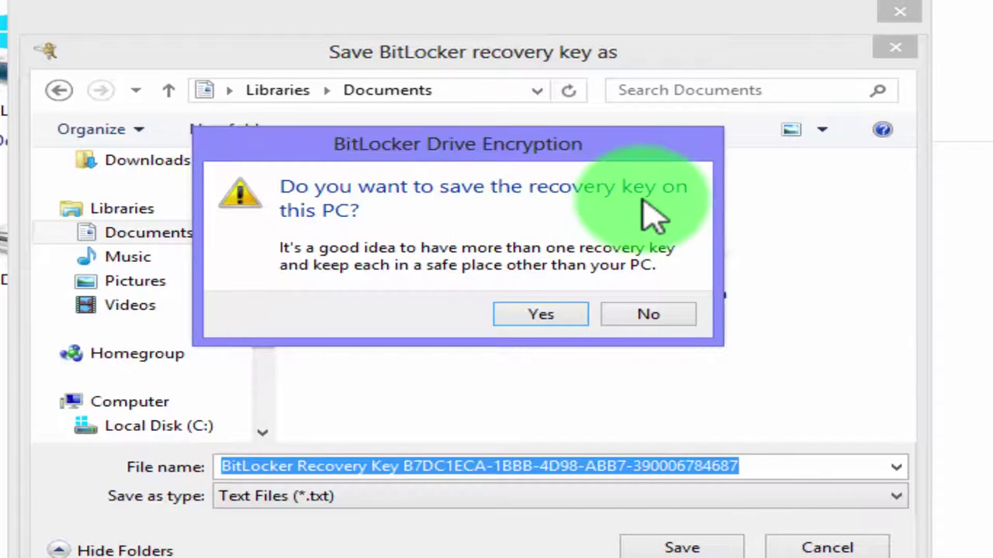
left_click(541, 314)
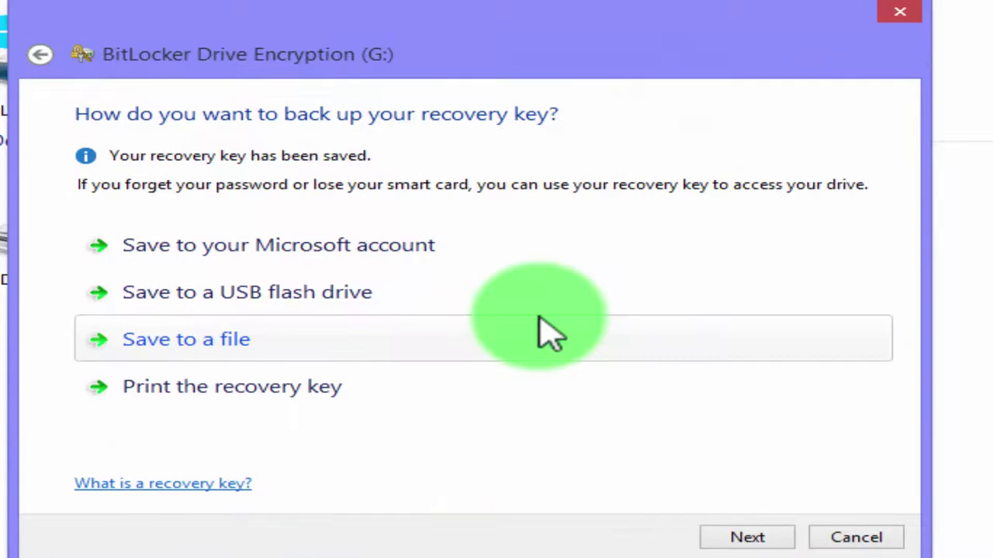
Proceed past the recovery key backup, encrypt drive G:, and close the completion message
left_click(747, 538)
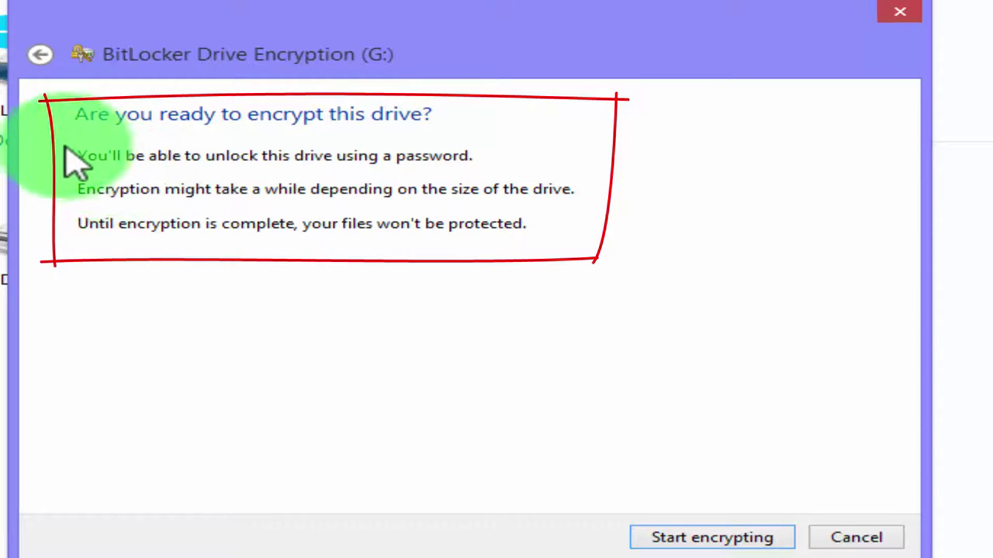
left_click(684, 539)
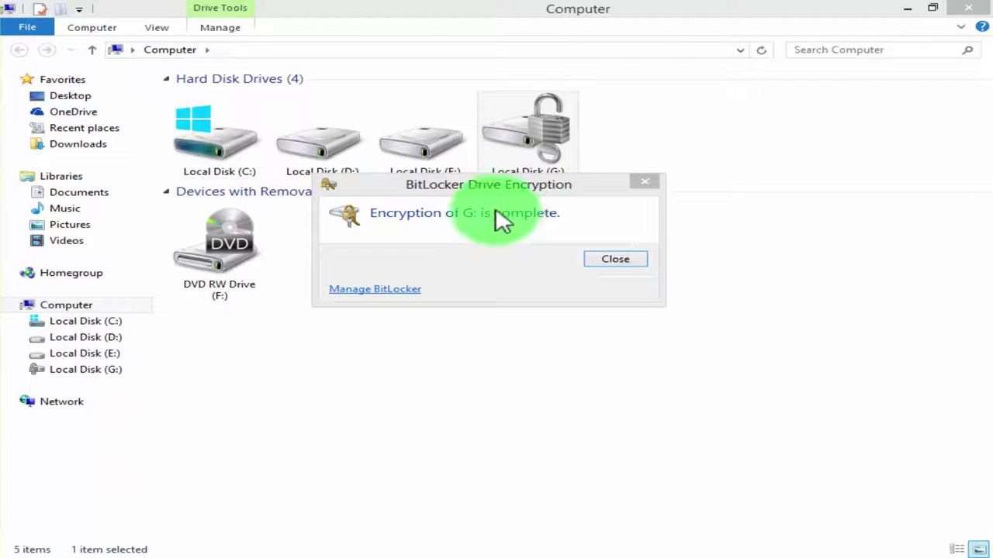
left_click(609, 259)
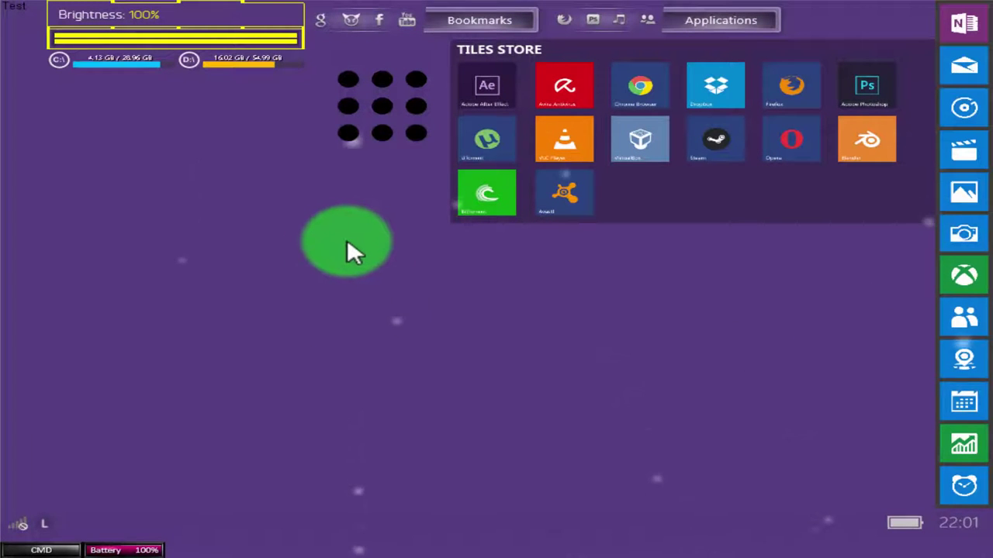
Open Computer in a maximized window and open the locked Local Disk (G:) to bring up its unlock prompt
left_click(391, 115)
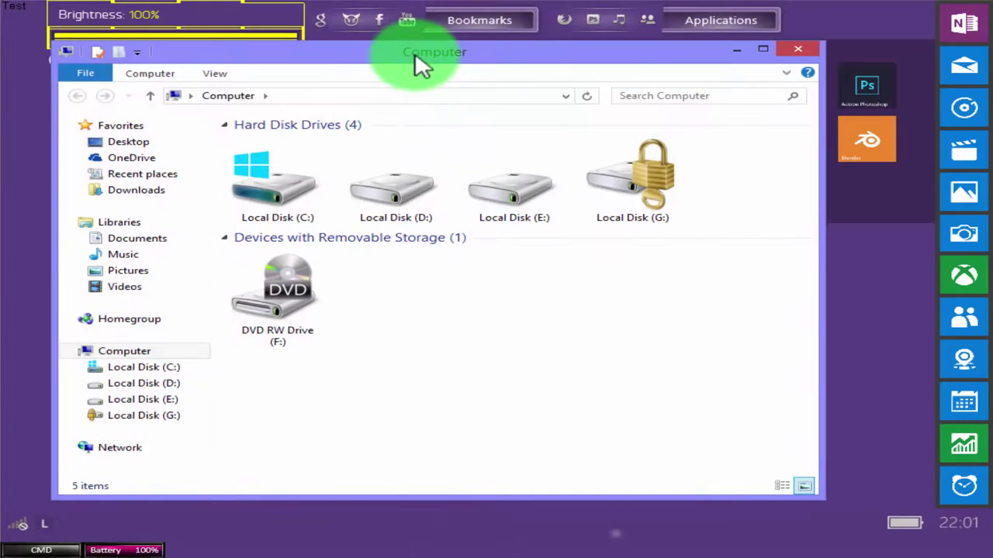
double_click(415, 52)
left_click(543, 145)
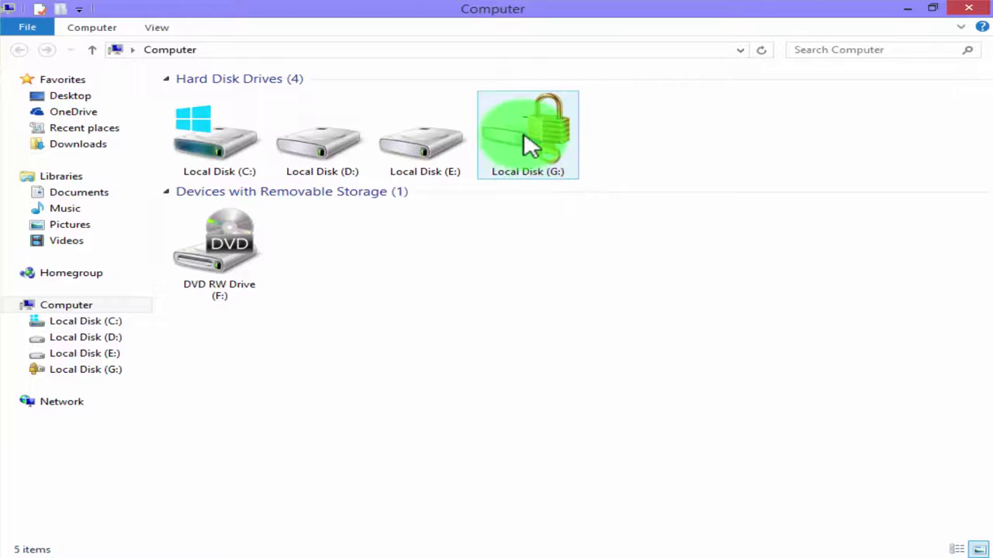
double_click(527, 145)
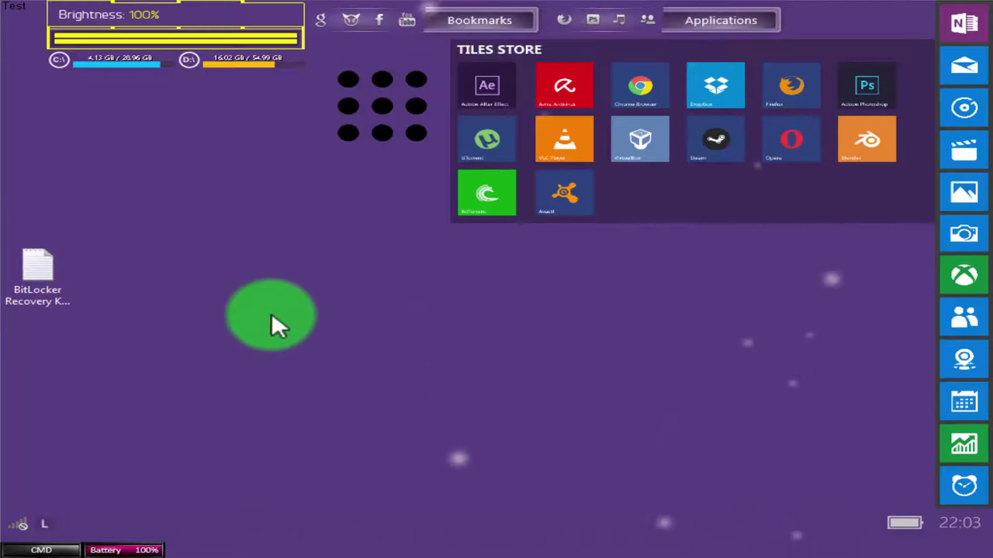
Open the BitLocker recovery key text file on the desktop and highlight the Identifier label and its value
double_click(54, 275)
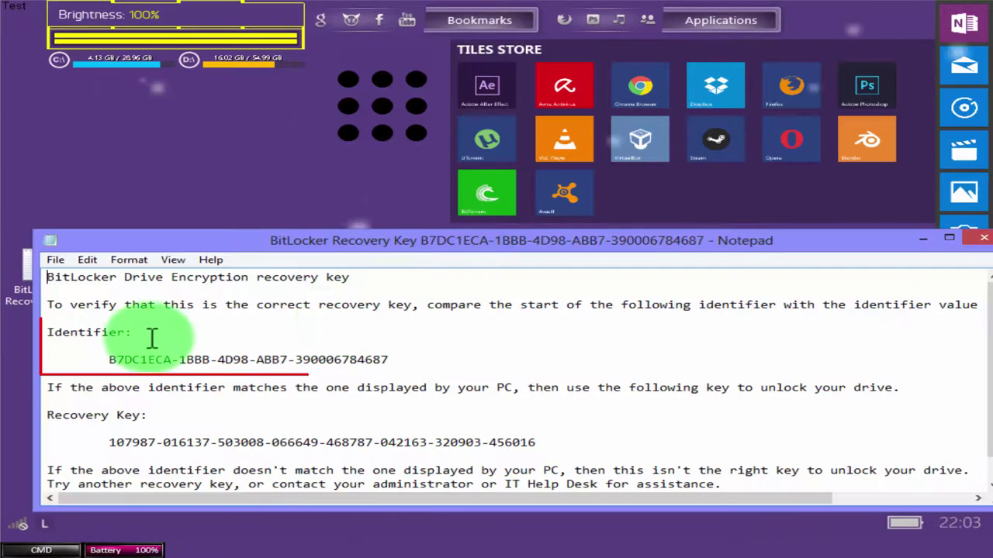
left_click_drag(139, 334, 40, 333)
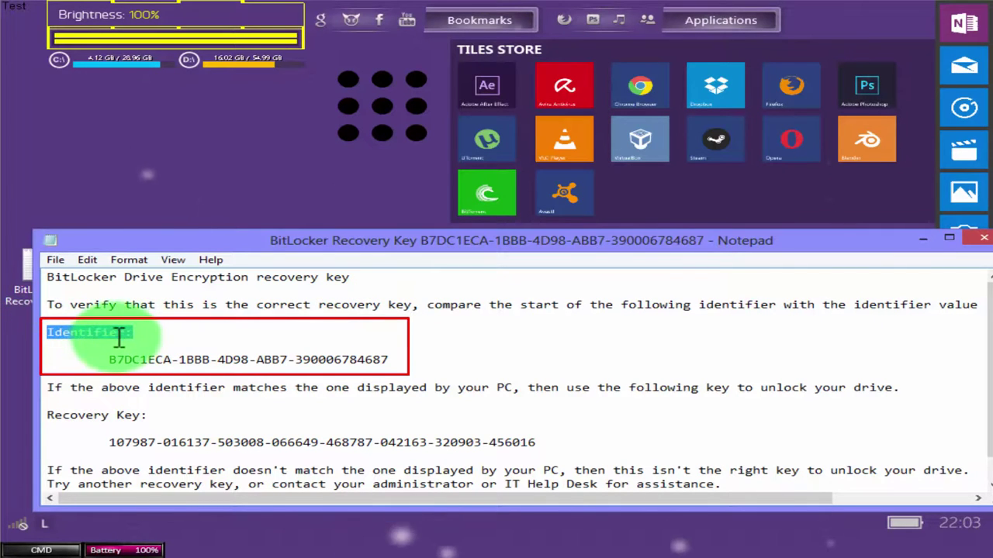
left_click_drag(409, 358, 98, 355)
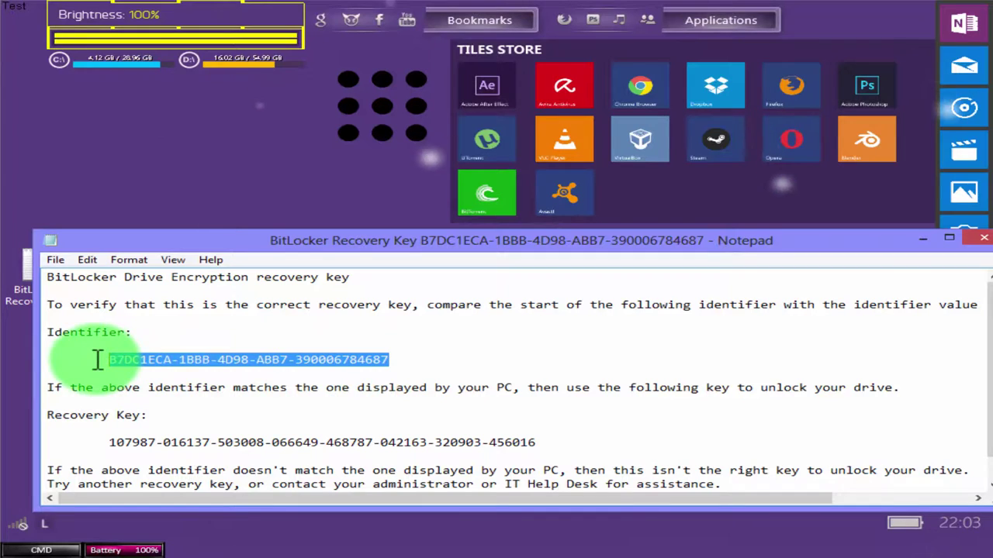
Copy the recovery key value from the text file and close the file
left_click(188, 411)
left_click(18, 413, "shift")
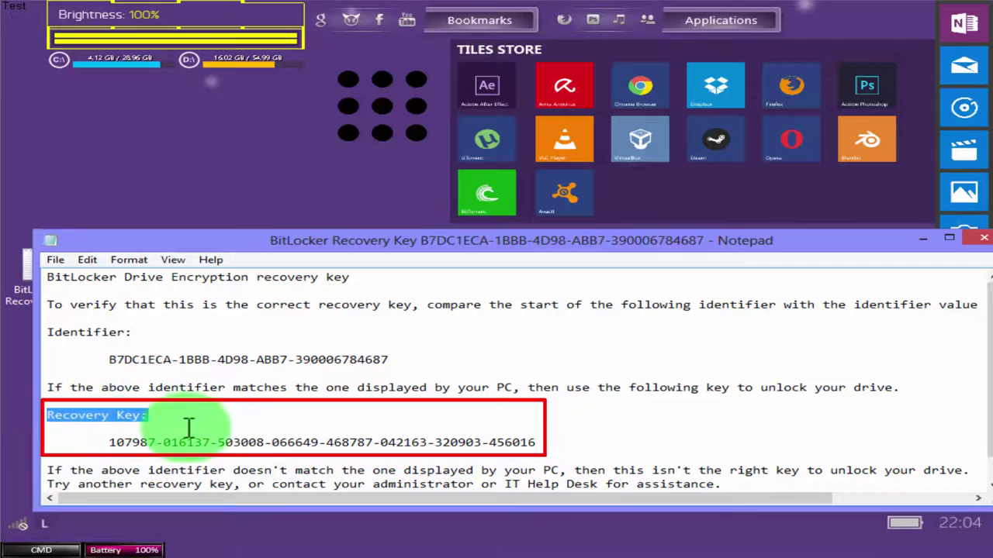
left_click_drag(535, 440, 104, 455)
key("ctrl+c")
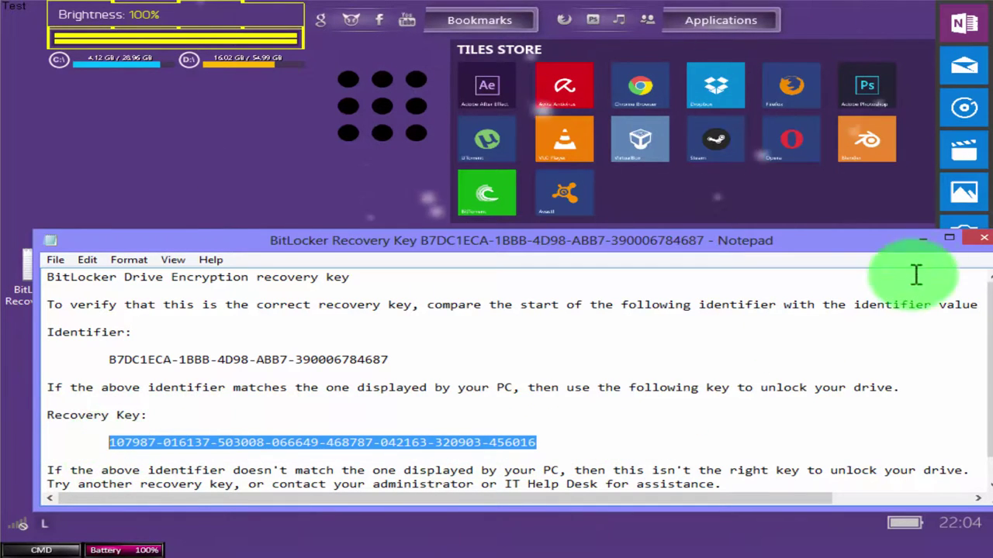
left_click(982, 242)
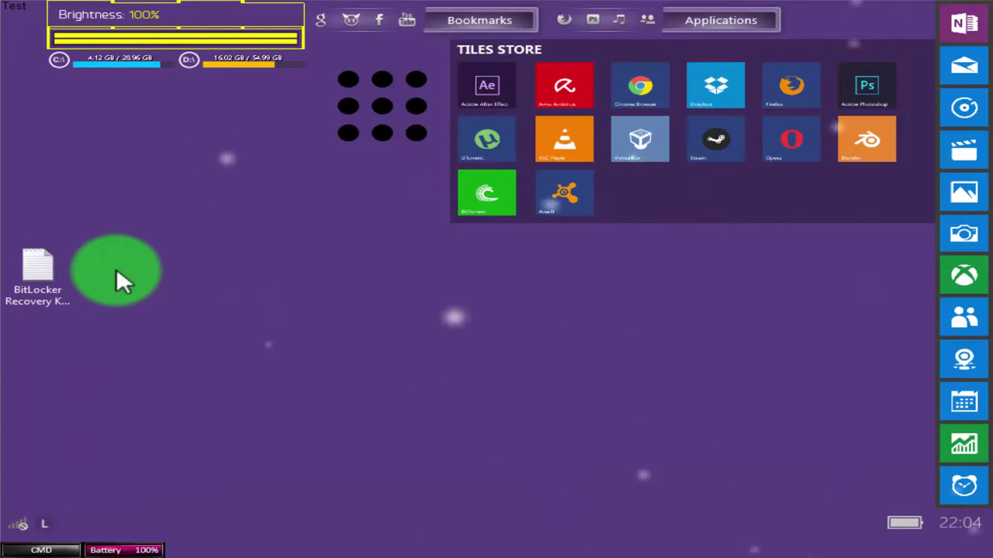
Reopen Computer and unlock Local Disk (G:) by pasting the copied recovery key instead of entering the password
left_click(381, 116)
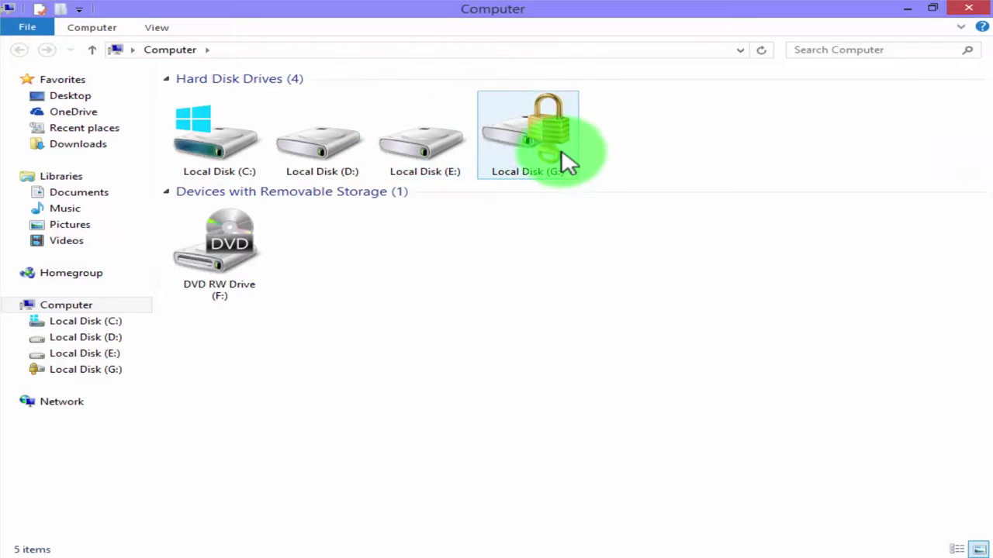
double_click(560, 149)
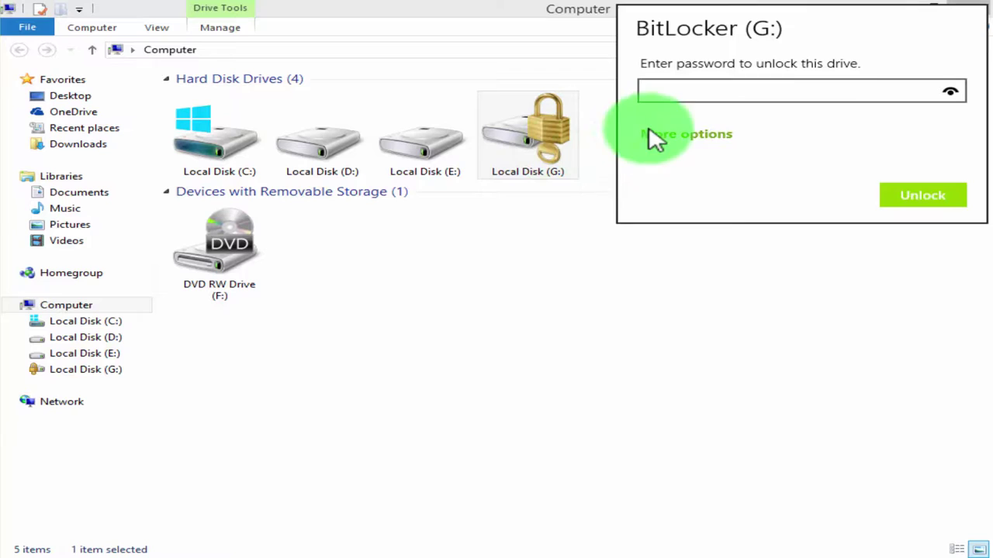
left_click(686, 133)
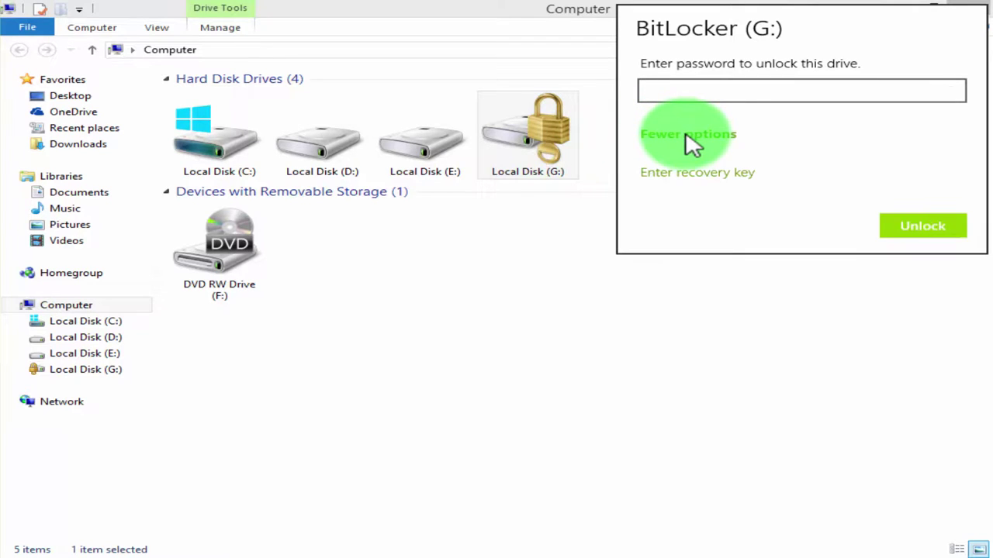
left_click(693, 172)
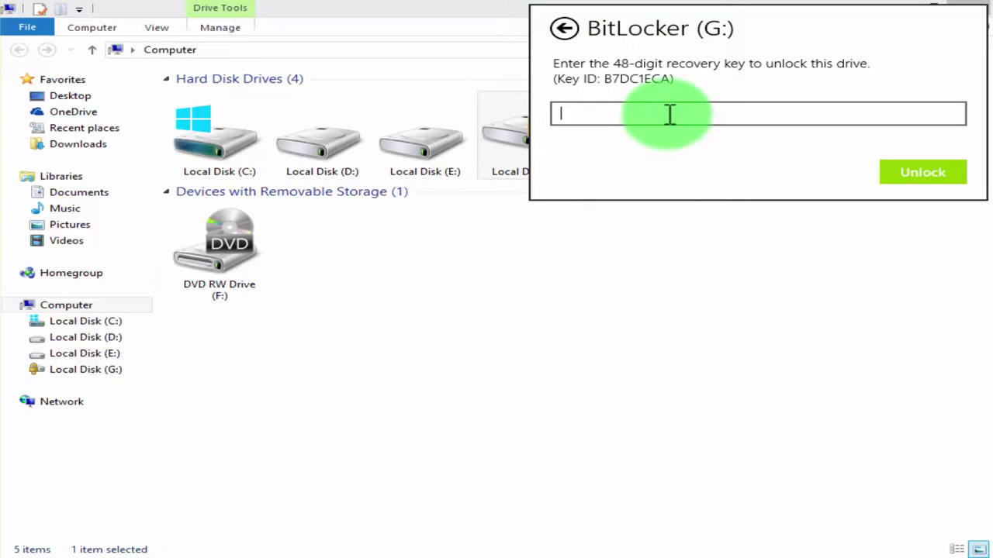
key("ctrl+v")
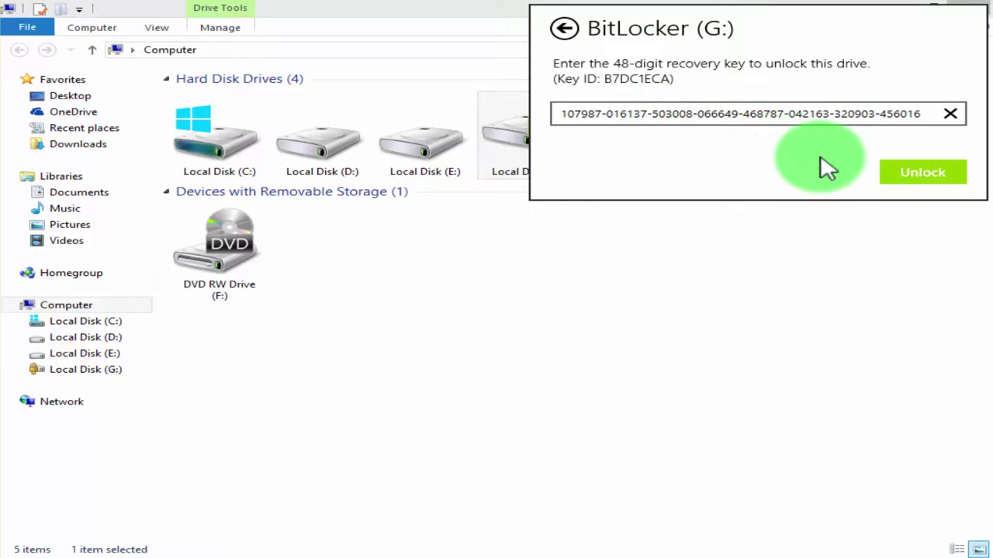
left_click(894, 172)
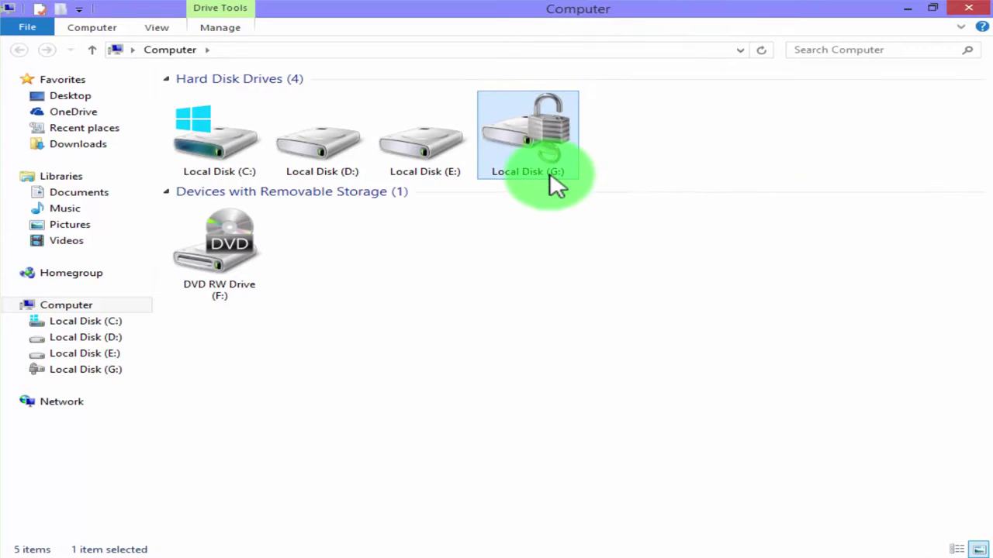